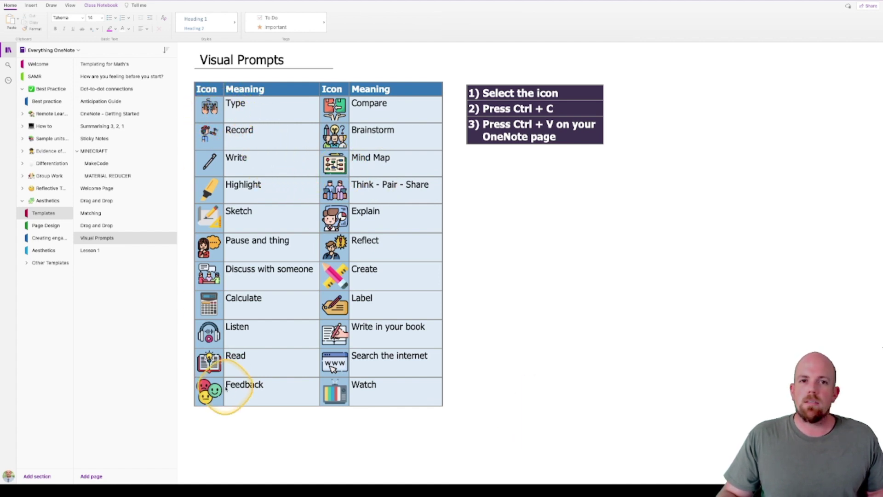
Move from the Visual Prompts table's Compare entry to the Lesson 1 worksheet page
{"action": "left_click", "coordinate": [335, 108]}
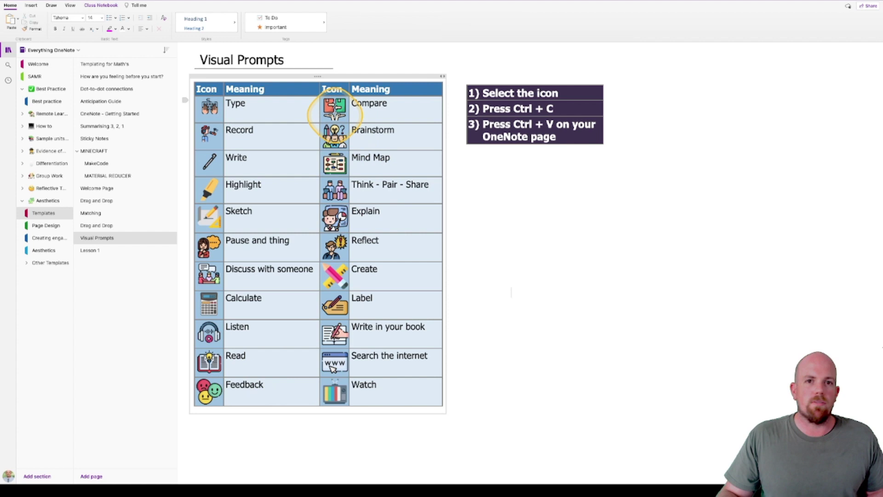
{"action": "left_click", "coordinate": [334, 108]}
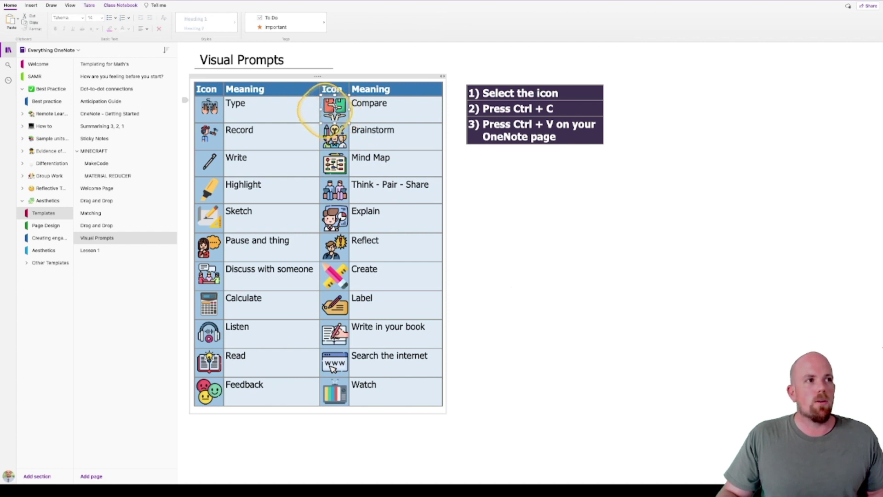
{"action": "left_click", "coordinate": [370, 106]}
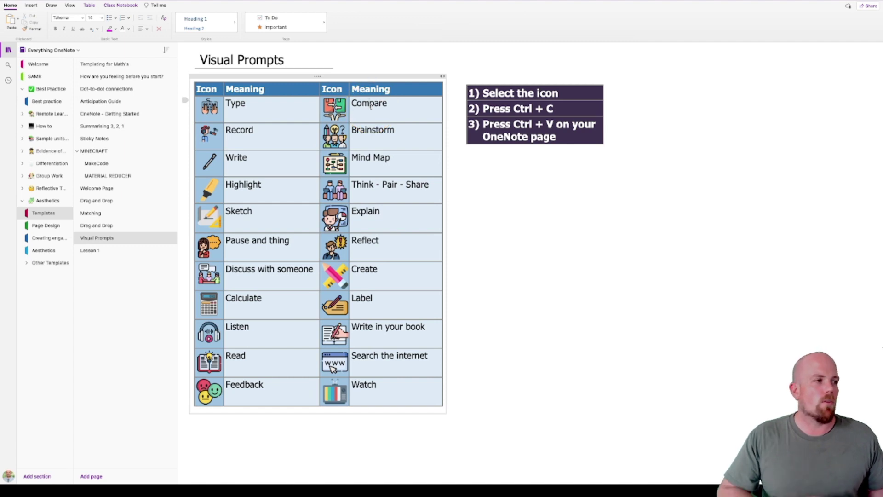
{"action": "left_click", "coordinate": [94, 250]}
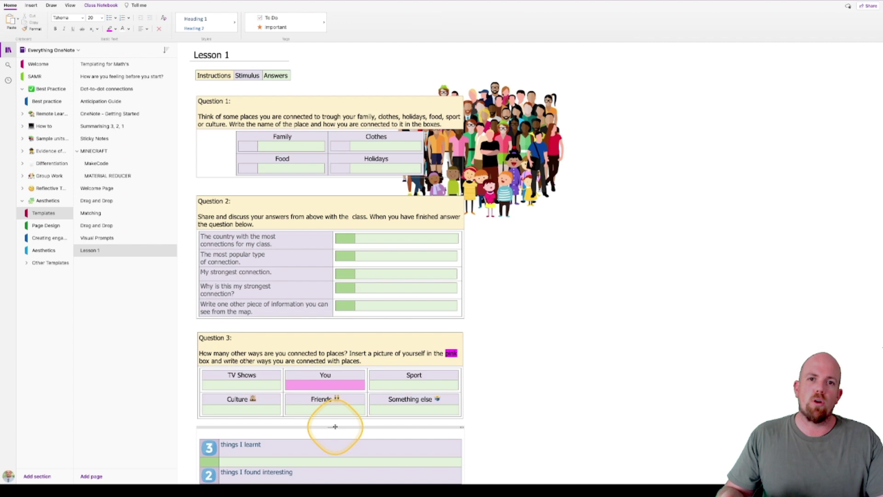
Tile Visual Prompts beside Lesson 1, ending with the cursor in the Family answer box
{"action": "left_click", "coordinate": [110, 238]}
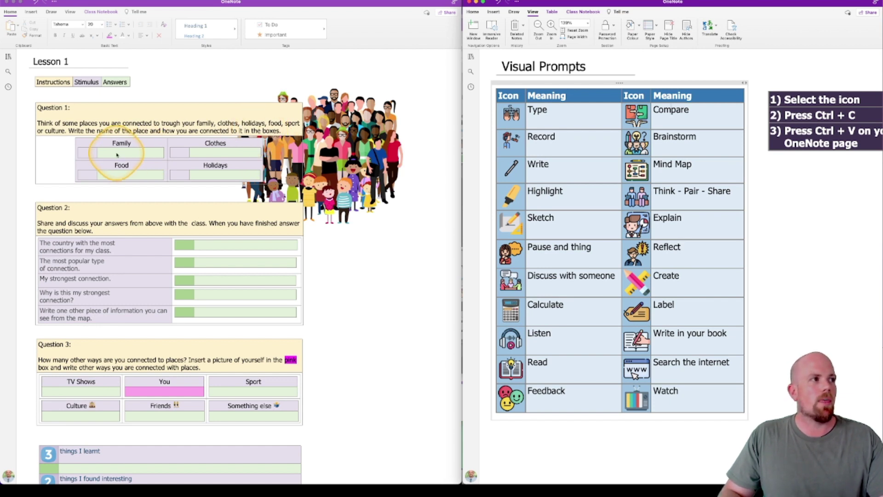
{"action": "left_click", "coordinate": [237, 155]}
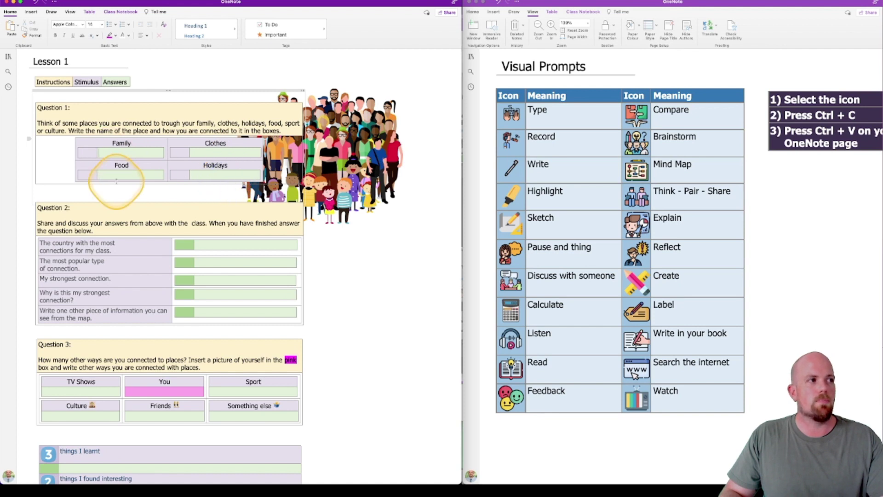
{"action": "left_click", "coordinate": [118, 177]}
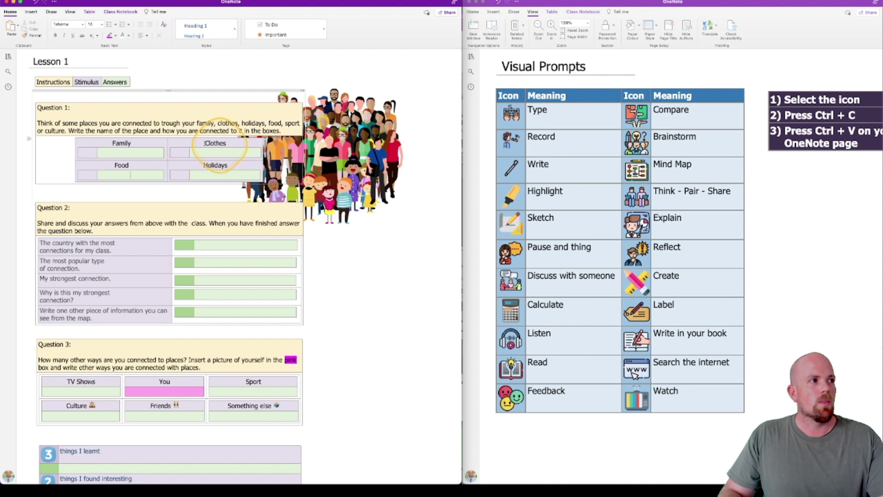
{"action": "left_click", "coordinate": [125, 151]}
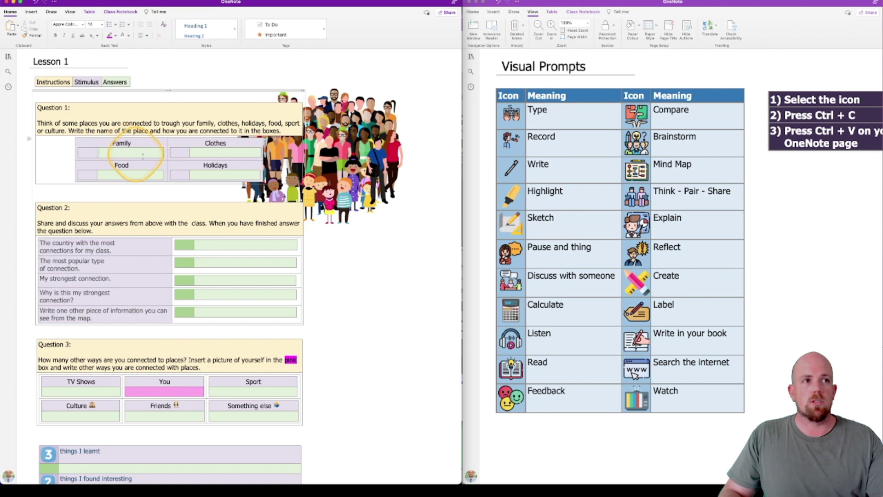
Copy the Type icon from the Visual Prompts table and paste it into Question 1's Family box
{"action": "left_click", "coordinate": [511, 113]}
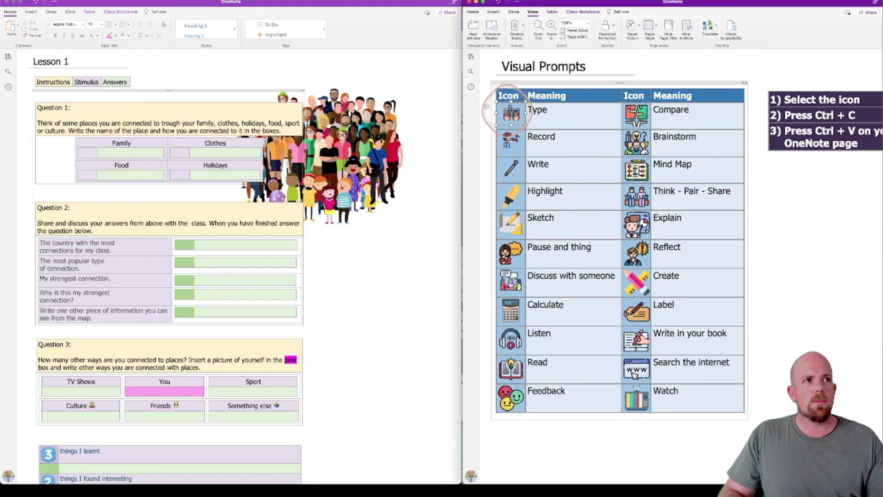
{"action": "left_click", "coordinate": [510, 112]}
{"action": "right_click", "coordinate": [511, 112]}
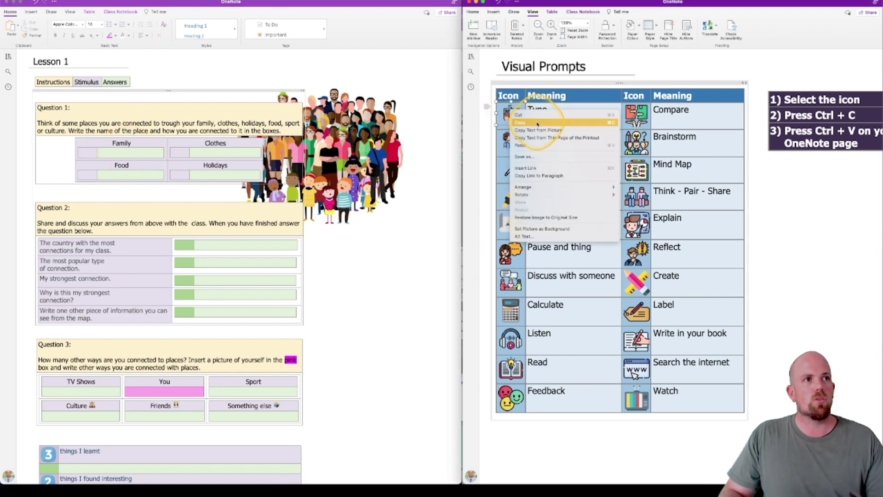
{"action": "left_click", "coordinate": [535, 122]}
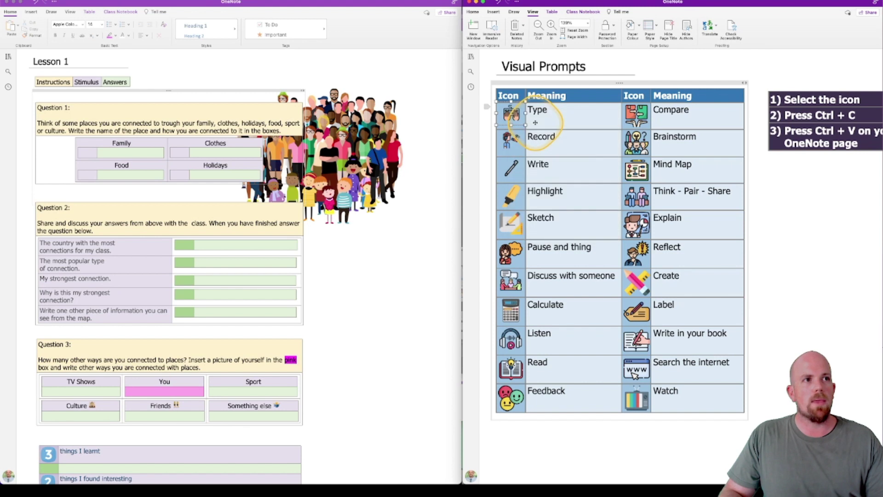
{"action": "left_click", "coordinate": [77, 154]}
{"action": "left_click", "coordinate": [88, 152]}
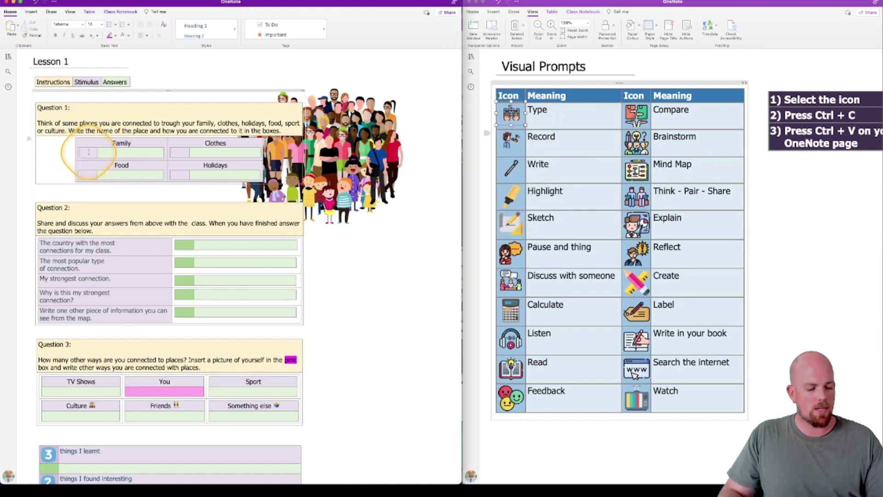
{"action": "key", "text": "ctrl+v"}
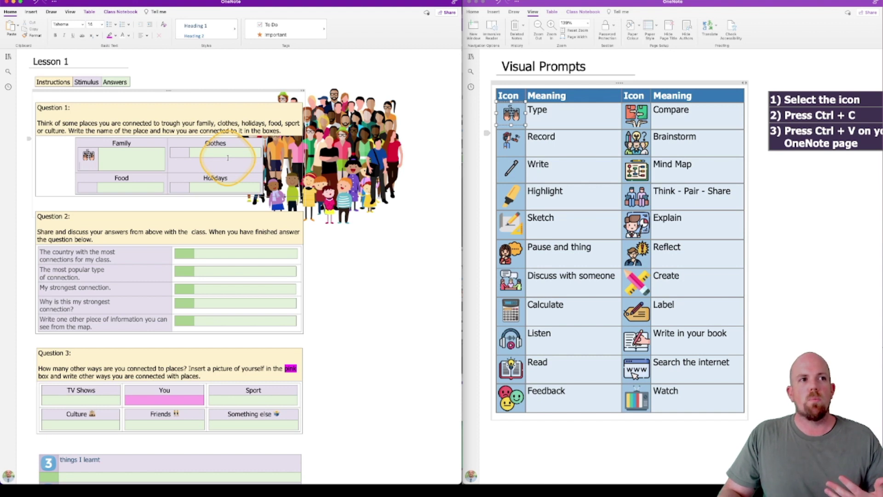
Paste the Record icon from Visual Prompts into the small cell beside Holidays
{"action": "left_click", "coordinate": [176, 189]}
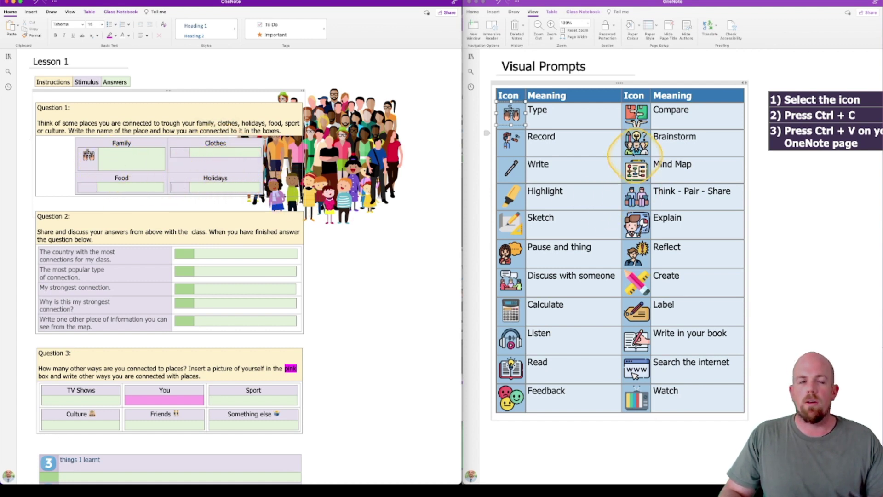
{"action": "left_click", "coordinate": [511, 138]}
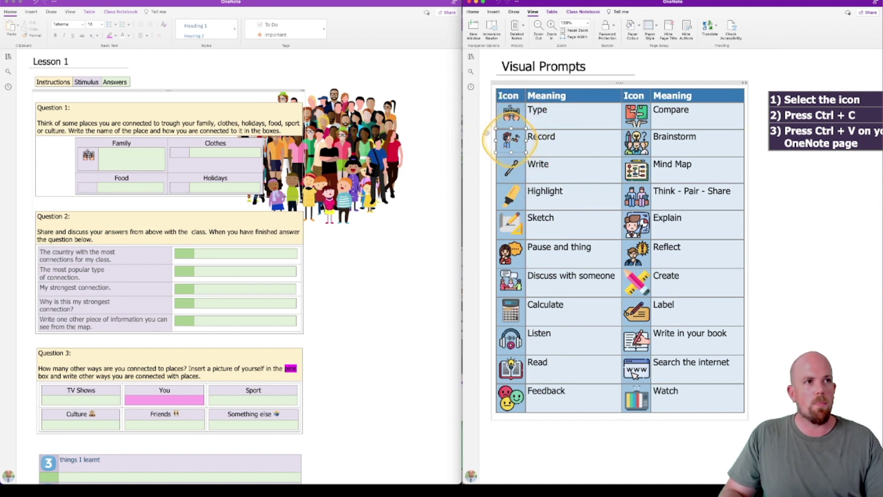
{"action": "left_click", "coordinate": [180, 187]}
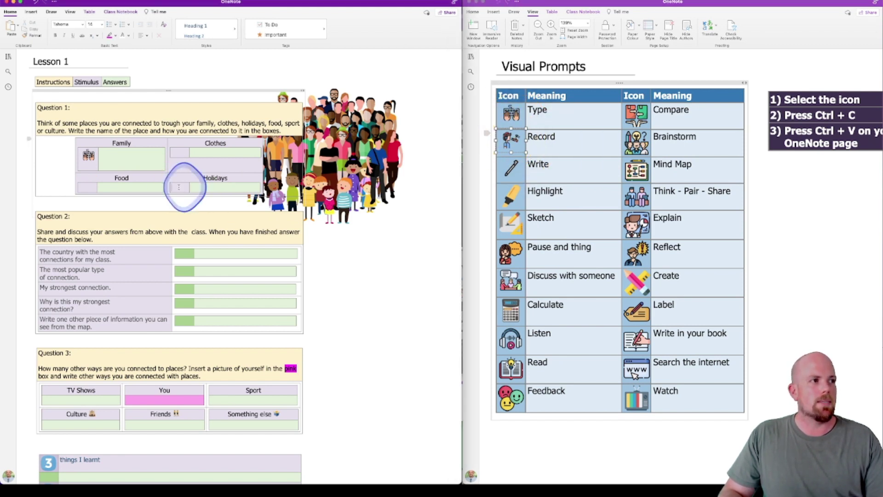
{"action": "key", "text": "super+v"}
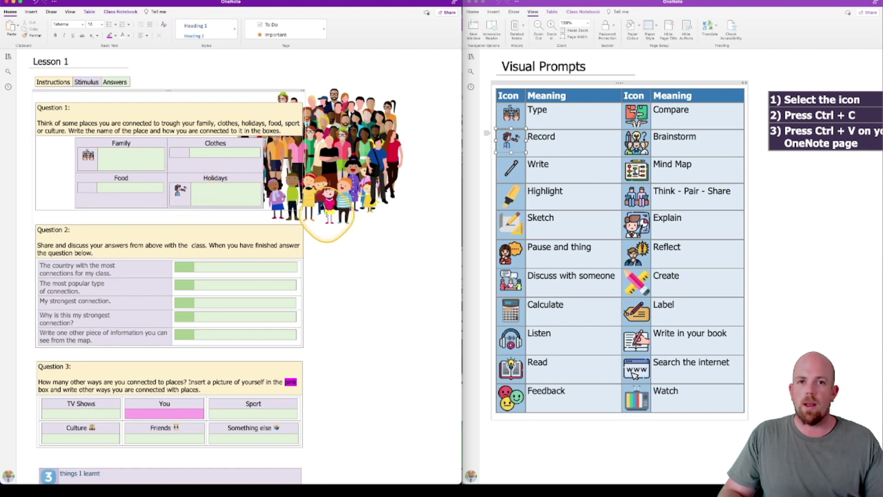
{"action": "left_click", "coordinate": [180, 189]}
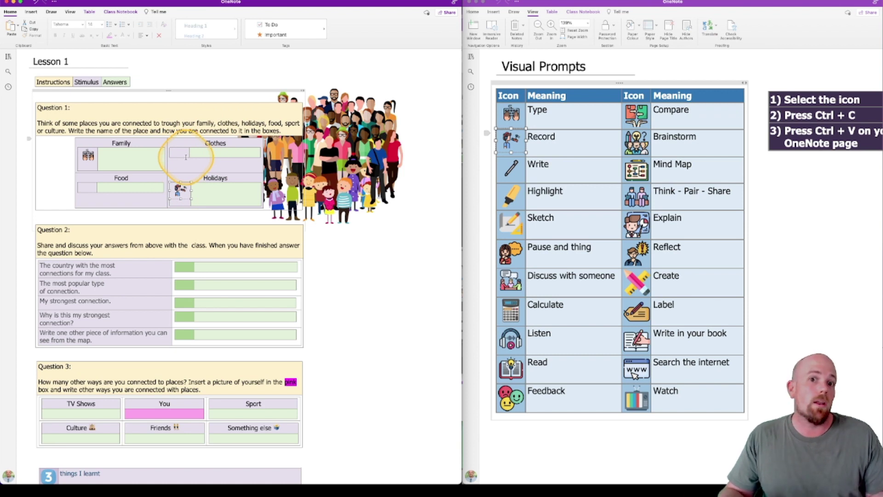
{"action": "left_click", "coordinate": [187, 159]}
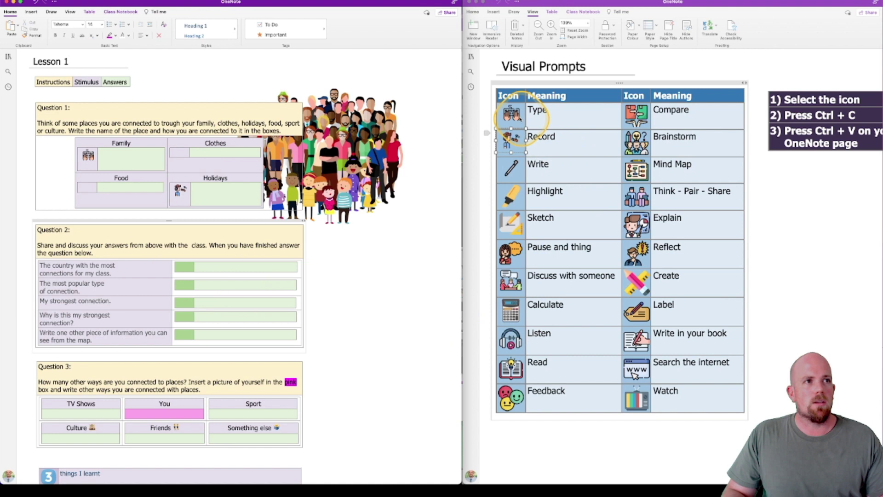
Paste a Type keyboard icon beside Question 2, enlarge it and nudge it left
{"action": "left_click", "coordinate": [512, 112]}
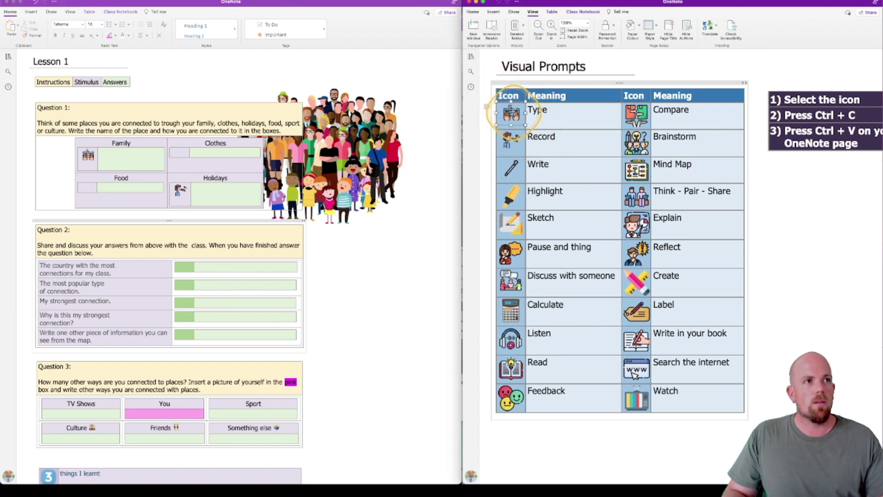
{"action": "left_click", "coordinate": [318, 264]}
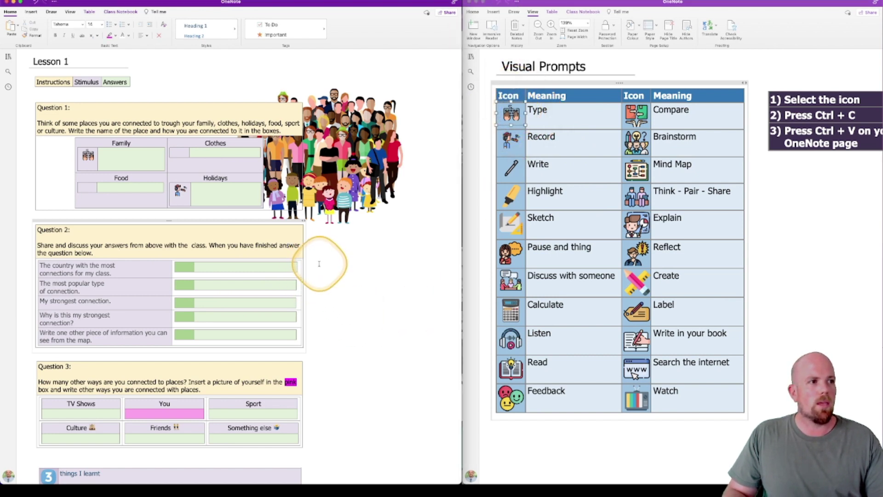
{"action": "key", "text": "super+v"}
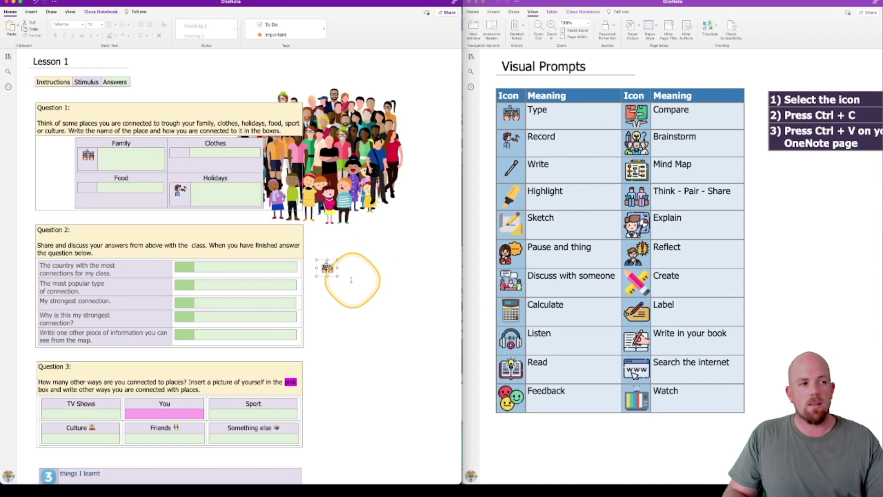
{"action": "left_click_drag", "start_coordinate": [337, 276], "coordinate": [372, 320]}
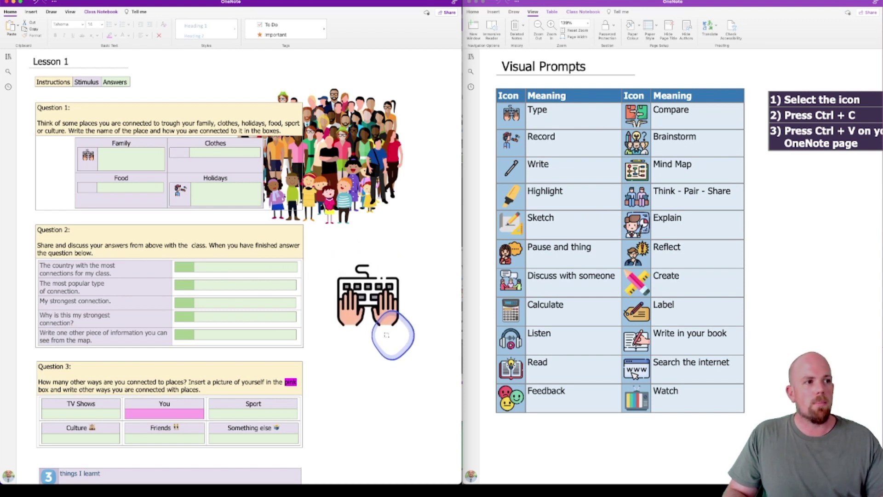
{"action": "left_click_drag", "start_coordinate": [386, 335], "coordinate": [367, 335]}
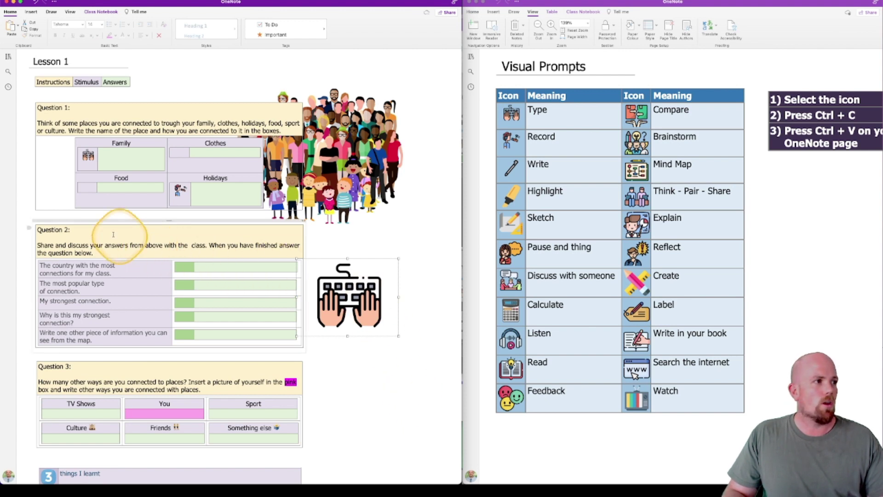
Add two lines after 'the question below.' and paste an enlarged Type icon there
{"action": "left_click", "coordinate": [101, 251]}
{"action": "key", "text": "Return"}
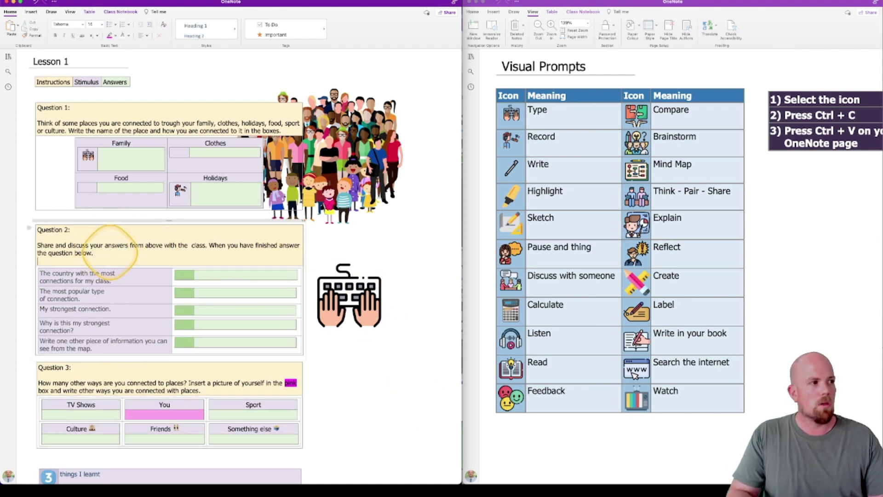
{"action": "key", "text": "Return"}
{"action": "left_click", "coordinate": [177, 264]}
{"action": "key", "text": "super+v"}
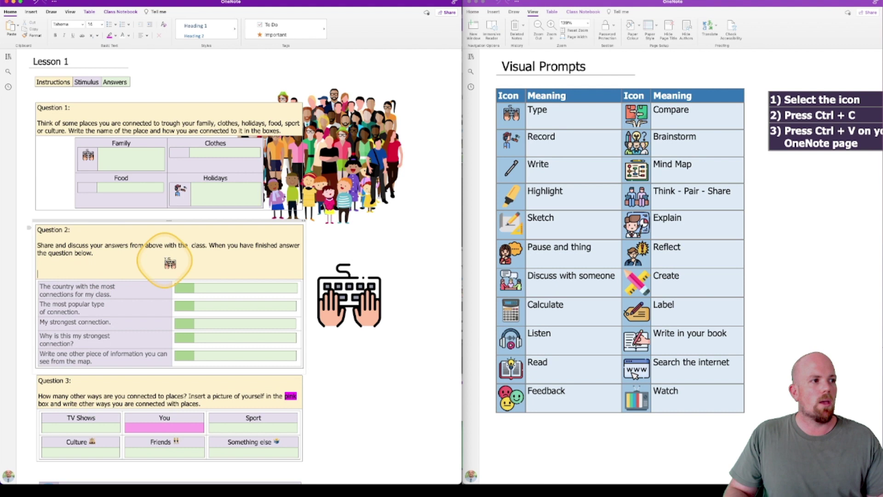
{"action": "left_click_drag", "start_coordinate": [181, 271], "coordinate": [213, 296]}
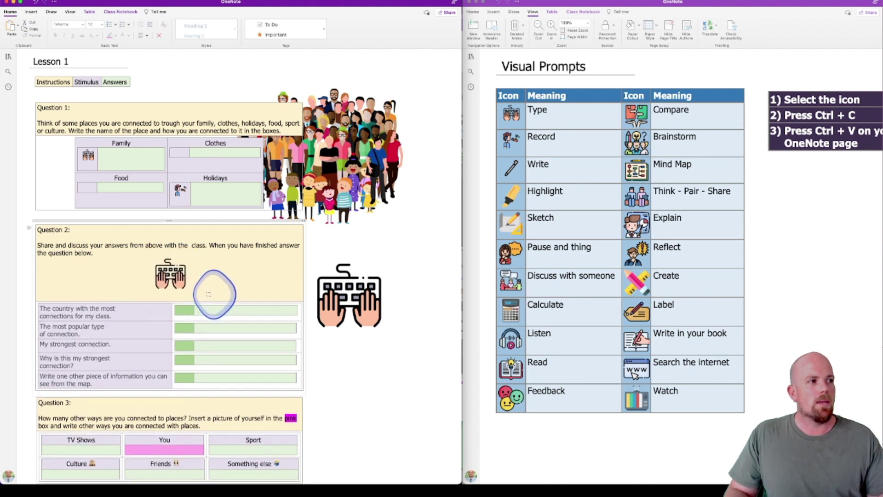
{"action": "left_click", "coordinate": [393, 417]}
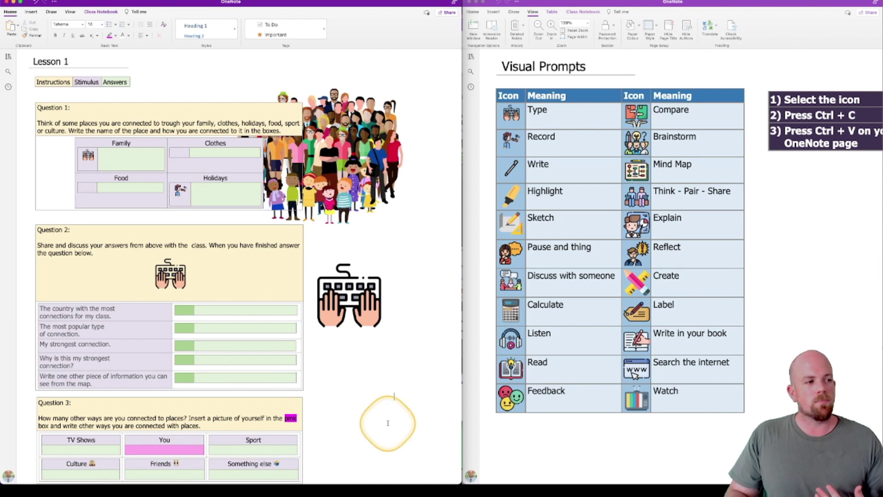
Insert a keyboard emoji after 'TV Shows' via the emoji picker, searching 'ke'
{"action": "scroll", "coordinate": [388, 422], "scroll_direction": "down", "scroll_amount": 1}
{"action": "scroll", "coordinate": [386, 424], "scroll_direction": "down", "scroll_amount": 5}
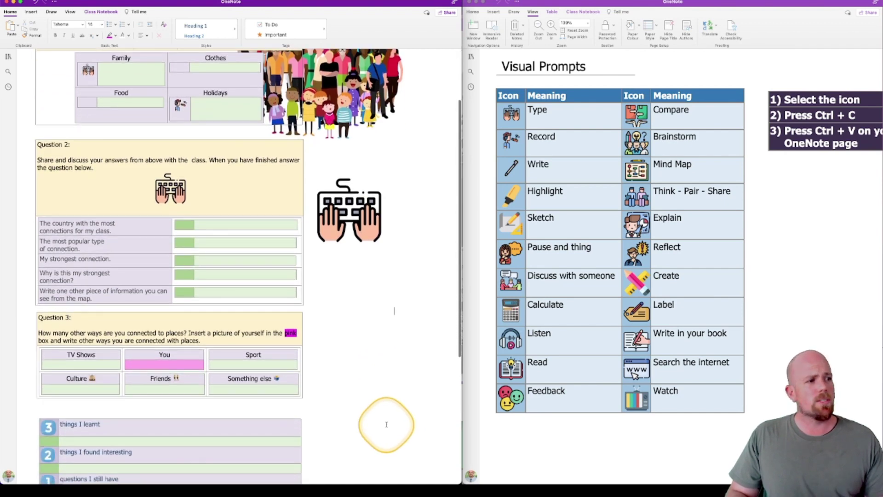
{"action": "left_click", "coordinate": [81, 359]}
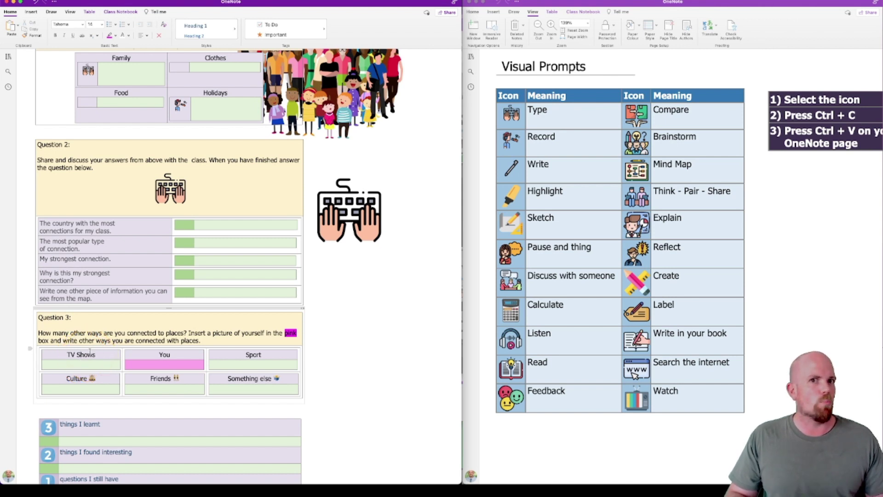
{"action": "left_click", "coordinate": [129, 378]}
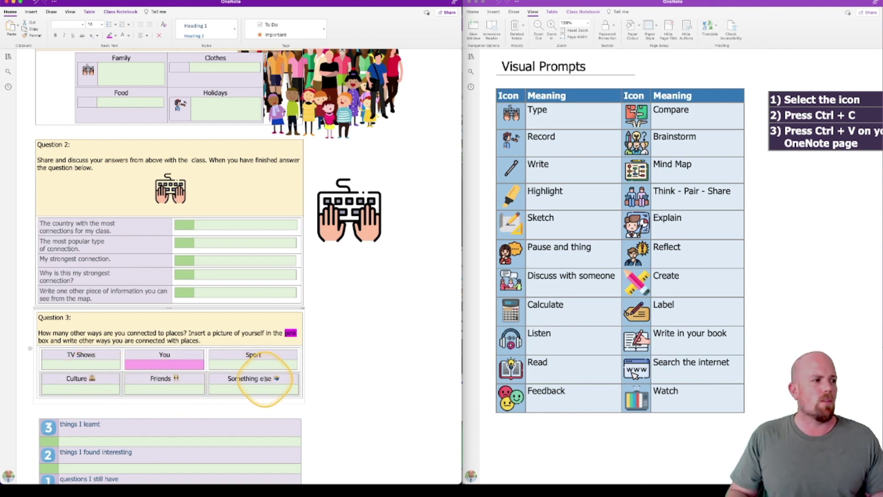
{"action": "left_click", "coordinate": [98, 357]}
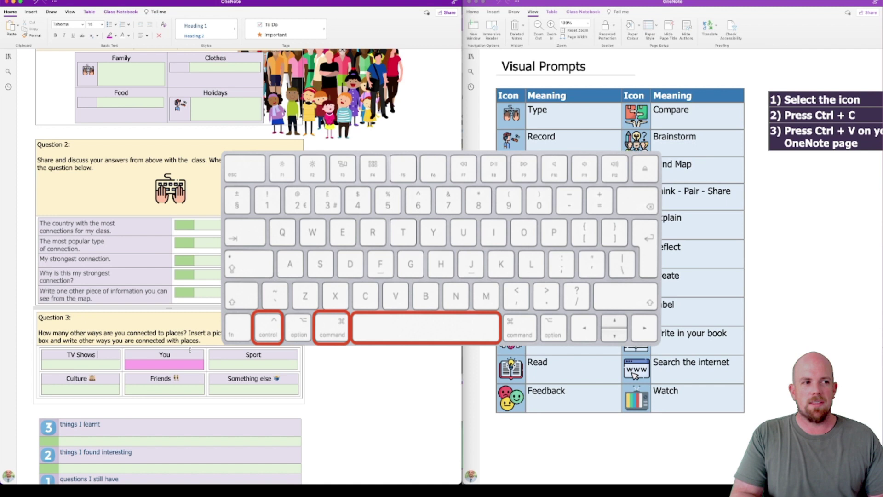
{"action": "key", "text": "ctrl+super+space"}
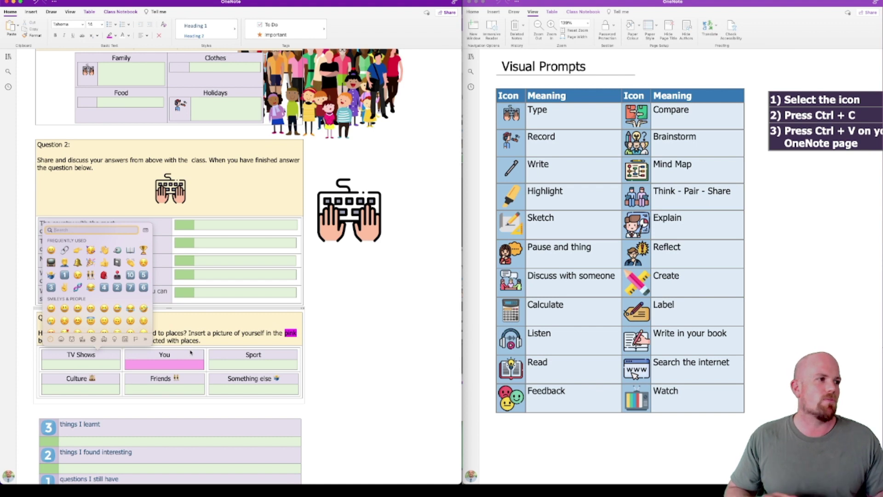
{"action": "left_click", "coordinate": [68, 232]}
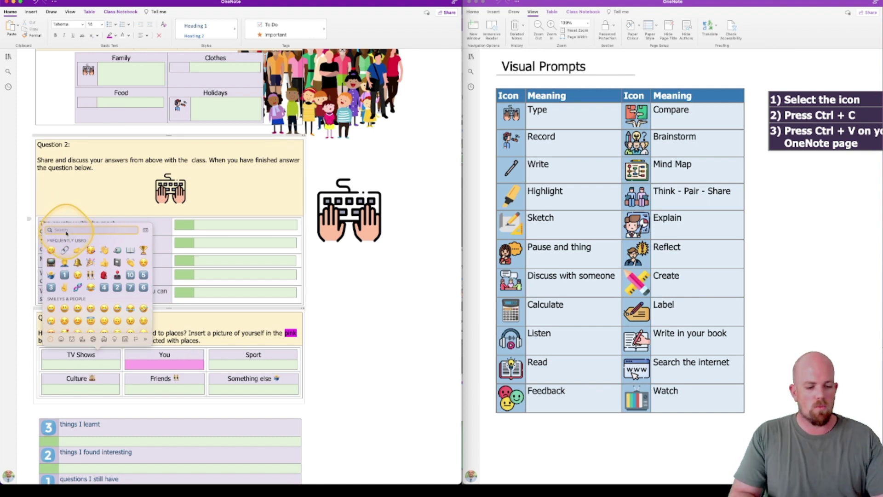
{"action": "type", "text": "ke"}
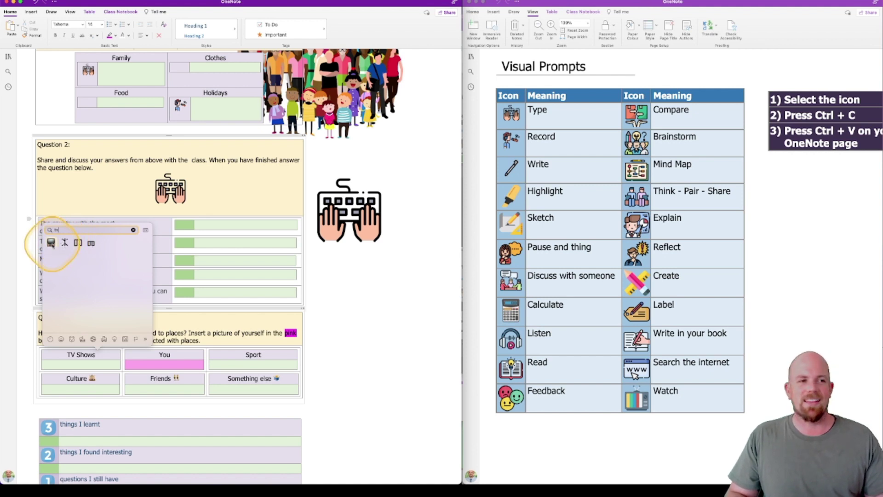
{"action": "left_click", "coordinate": [52, 243]}
{"action": "left_click", "coordinate": [104, 353]}
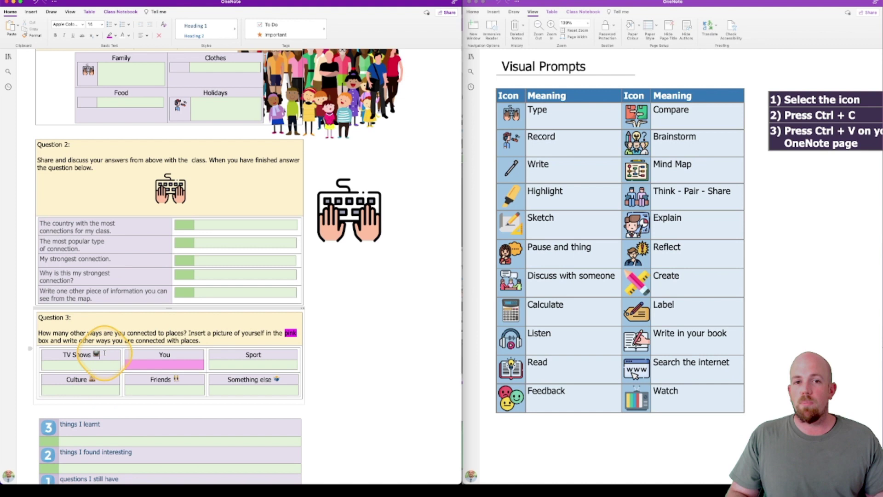
Insert a soccer ball emoji after 'Sport', searching the picker for 'sport'
{"action": "left_click", "coordinate": [274, 359]}
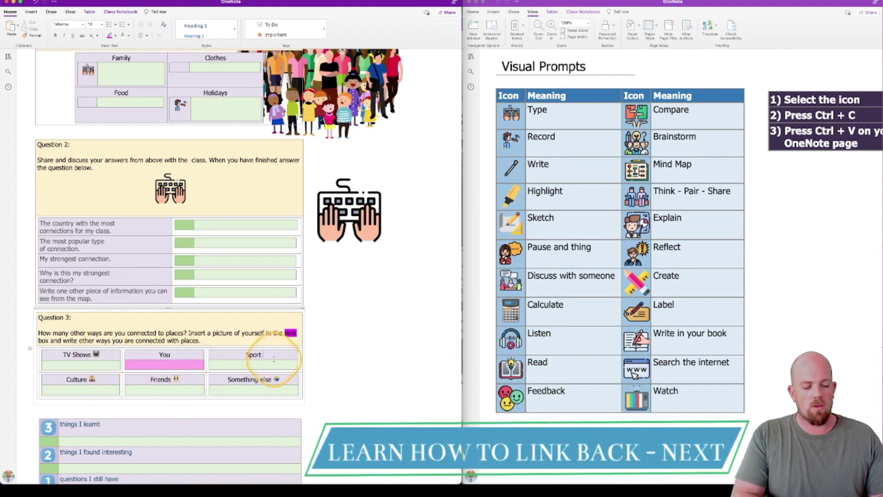
{"action": "key", "text": "ctrl+super+space"}
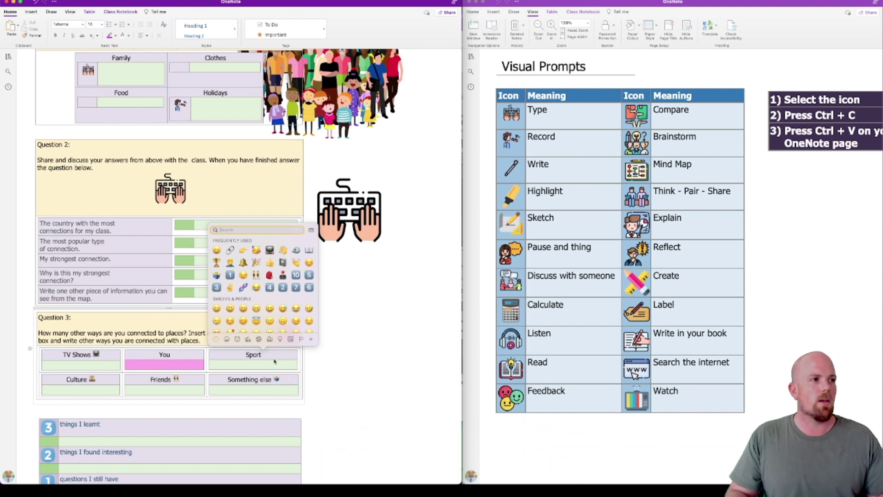
{"action": "type", "text": "spor"}
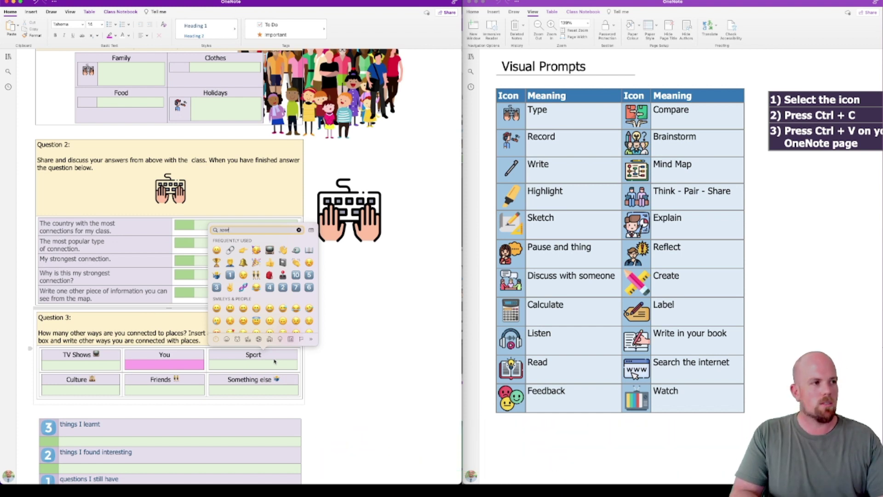
{"action": "type", "text": "t"}
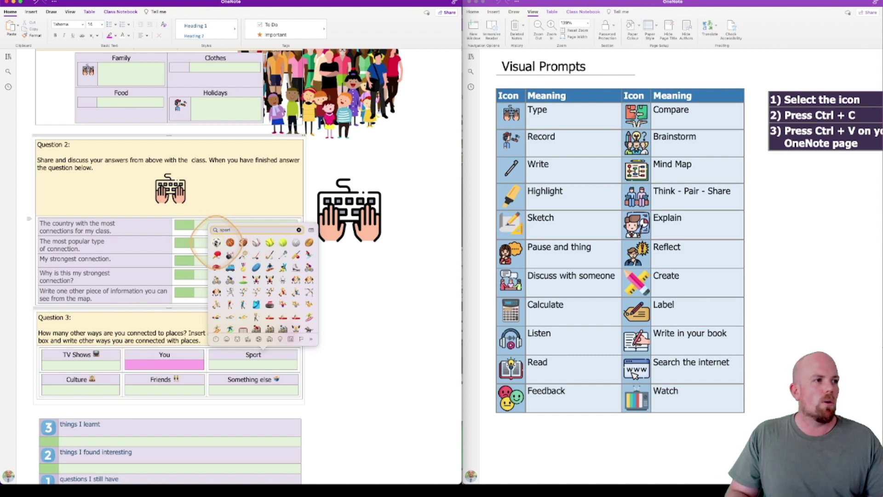
{"action": "left_click", "coordinate": [217, 243]}
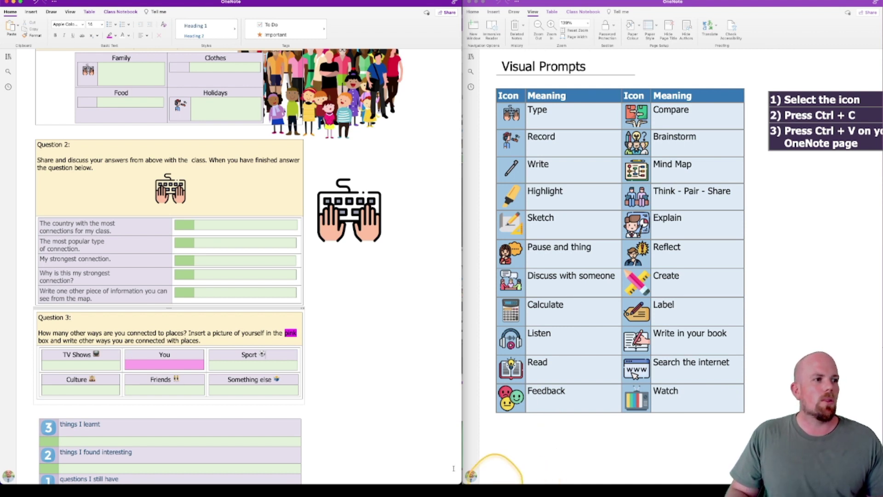
Paste the Write in your book icon onto Lesson 1, shrink it, and set it beside the reflection table
{"action": "scroll", "coordinate": [313, 403], "scroll_direction": "down", "scroll_amount": 5}
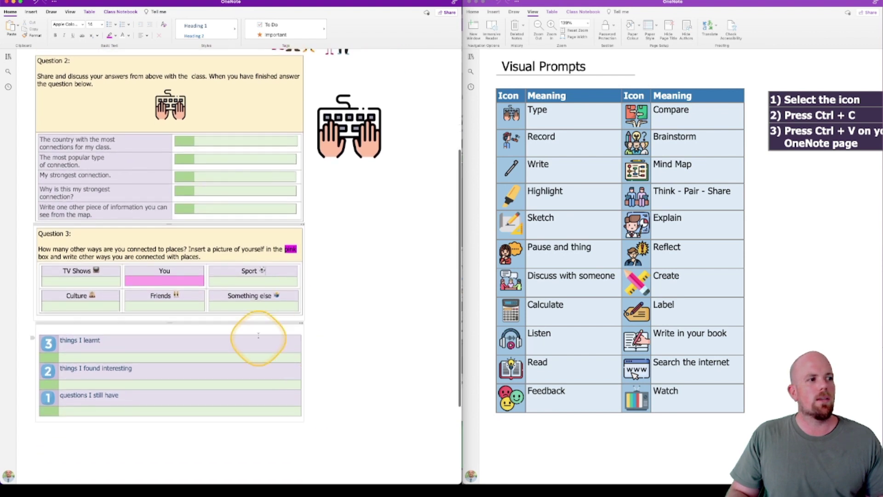
{"action": "left_click", "coordinate": [329, 349]}
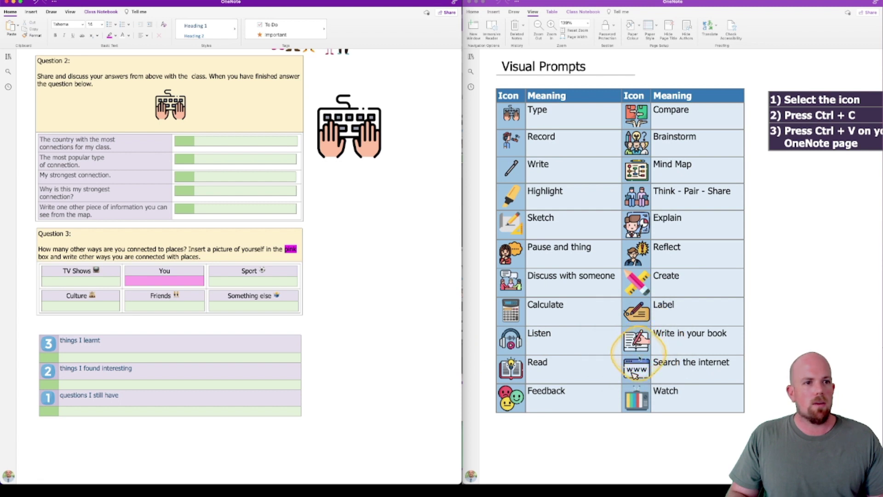
{"action": "left_click", "coordinate": [638, 342]}
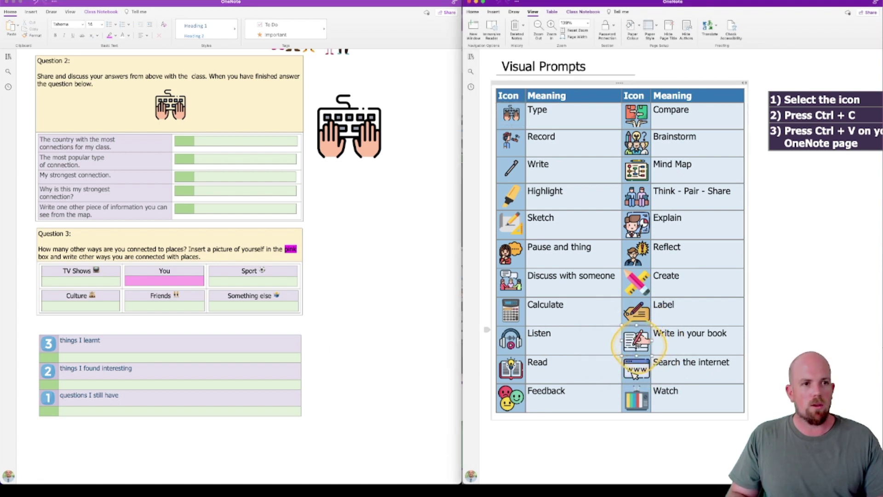
{"action": "left_click", "coordinate": [341, 349]}
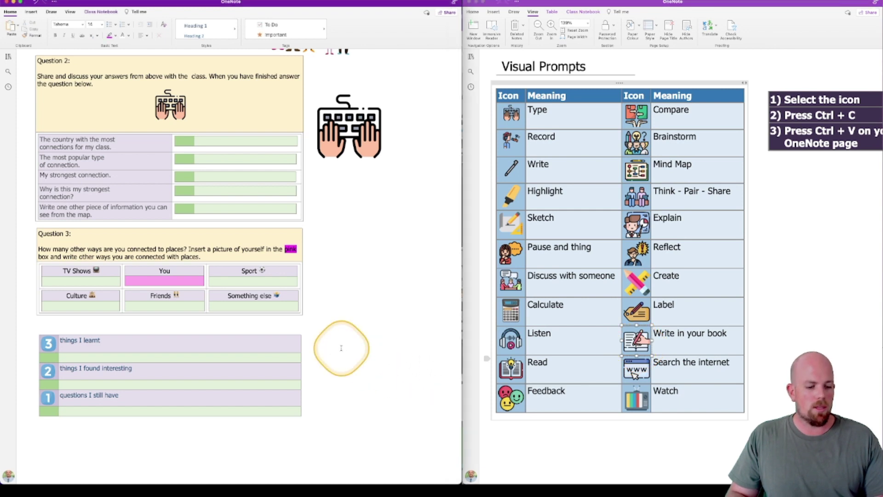
{"action": "key", "text": "ctrl+v"}
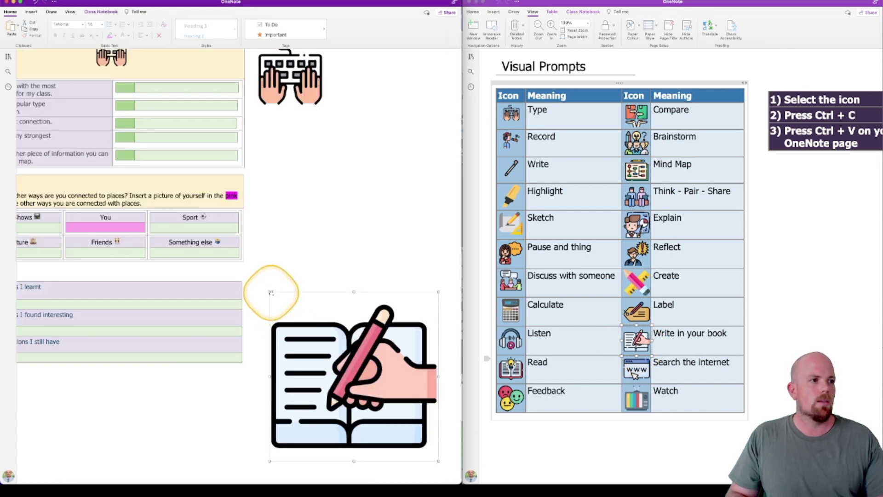
{"action": "mouse_move", "coordinate": [270, 293]}
{"action": "left_mouse_down"}
{"action": "mouse_move", "coordinate": [344, 365]}
{"action": "mouse_move", "coordinate": [270, 312]}
{"action": "mouse_move", "coordinate": [251, 279]}
{"action": "mouse_move", "coordinate": [266, 286]}
{"action": "left_mouse_up"}
{"action": "left_click_drag", "start_coordinate": [301, 326], "coordinate": [281, 318]}
{"action": "left_click", "coordinate": [360, 401]}
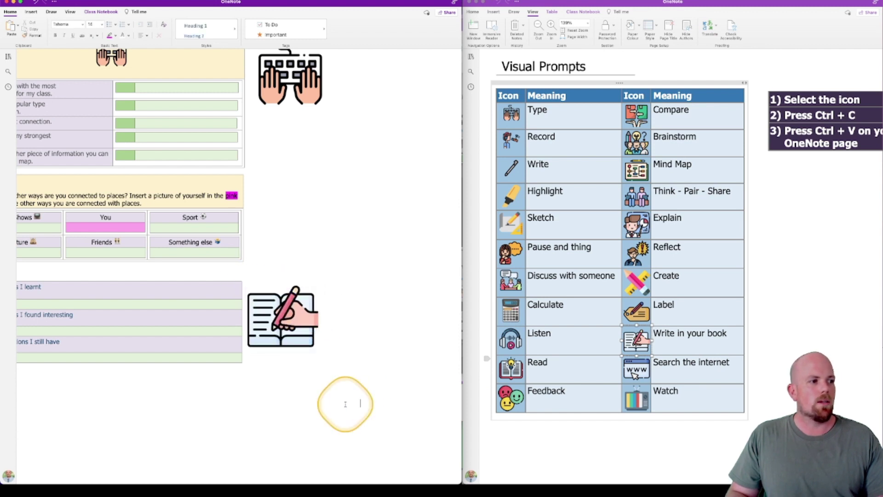
{"action": "scroll", "coordinate": [339, 421], "scroll_direction": "up", "scroll_amount": 10}
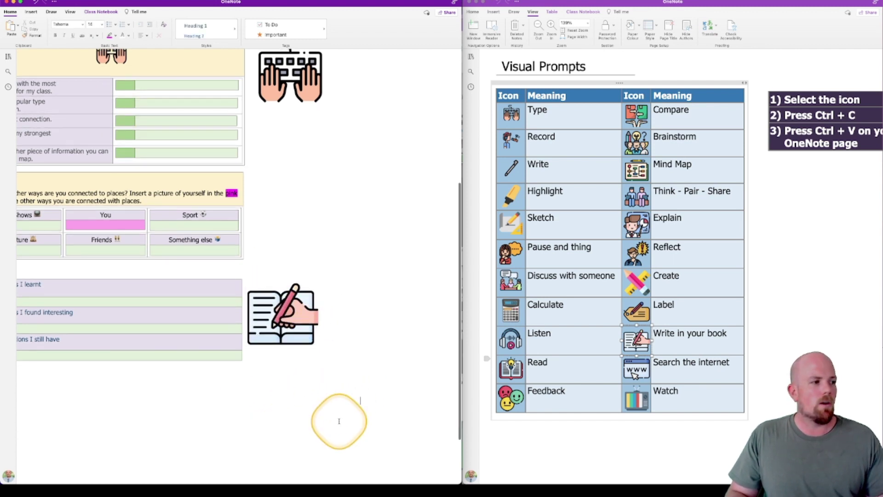
{"action": "scroll", "coordinate": [339, 421], "scroll_direction": "down", "scroll_amount": 4}
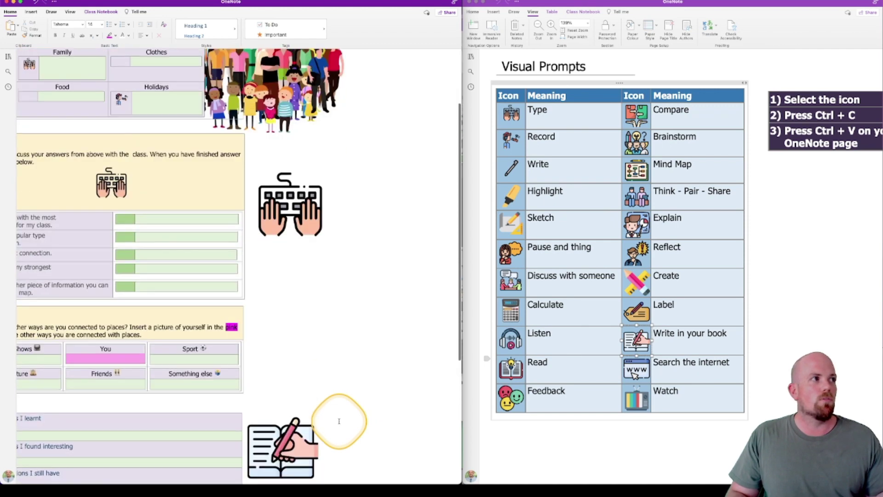
{"action": "left_click", "coordinate": [70, 11]}
{"action": "scroll", "coordinate": [230, 138], "scroll_direction": "up", "scroll_amount": 4}
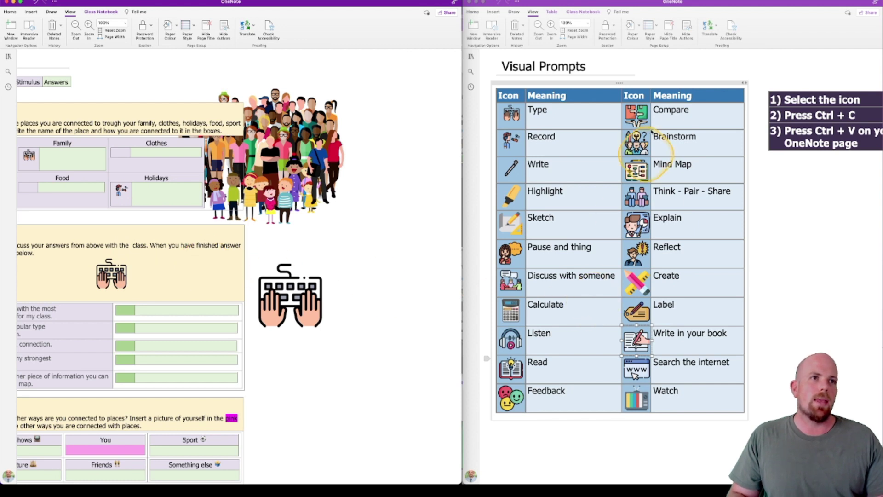
{"action": "left_click", "coordinate": [621, 83]}
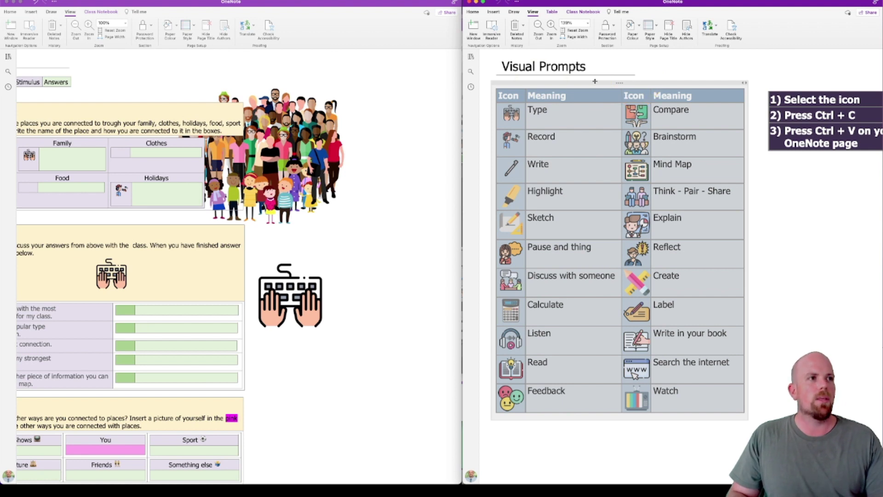
{"action": "left_click", "coordinate": [416, 108]}
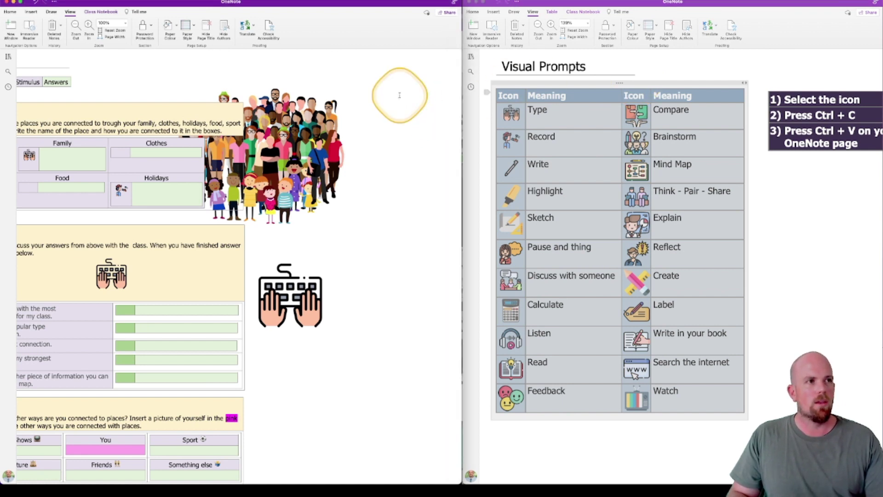
{"action": "key", "text": "ctrl+v"}
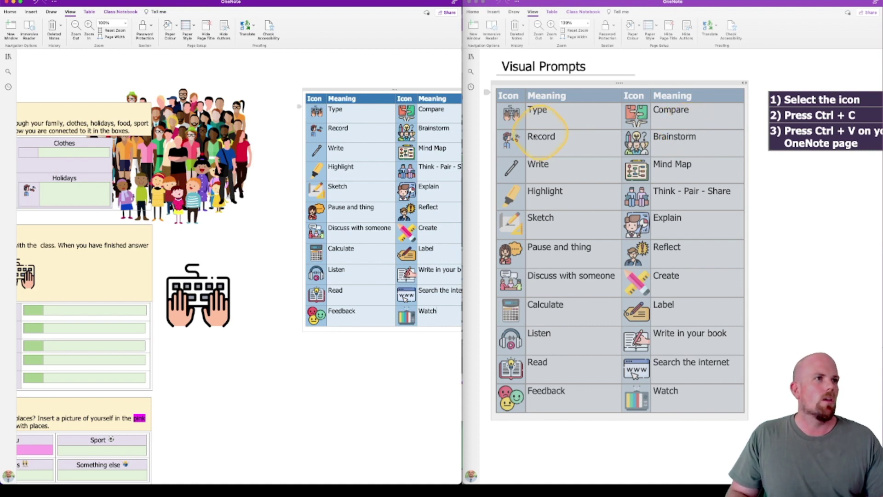
{"action": "left_click", "coordinate": [401, 88]}
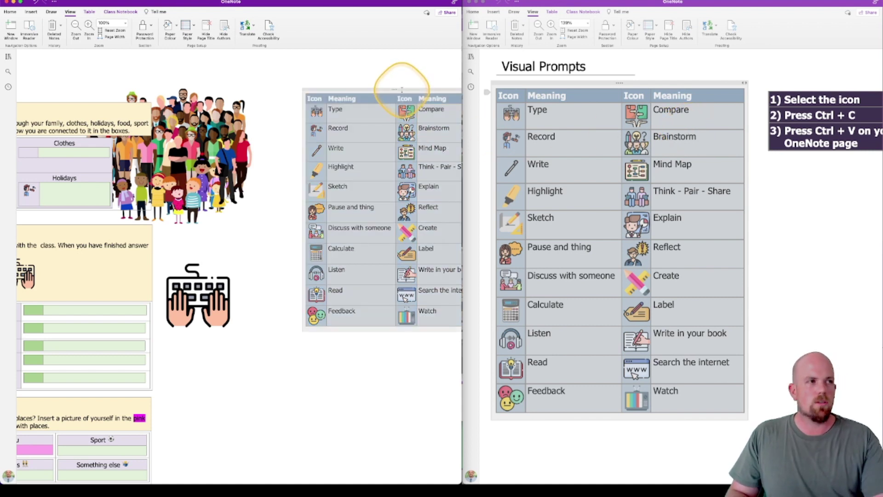
{"action": "key", "text": "Delete"}
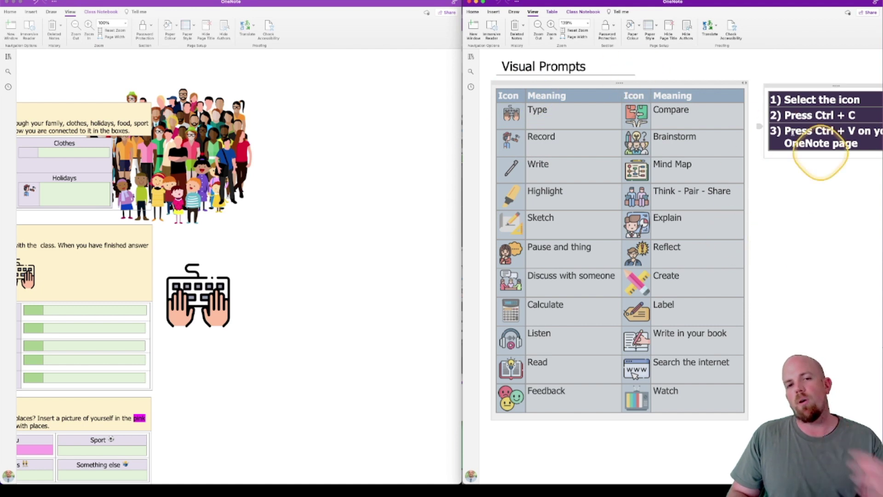
Copy Link to Page for Visual Prompts and paste it near Lesson 1's crowd illustration
{"action": "left_click", "coordinate": [471, 56]}
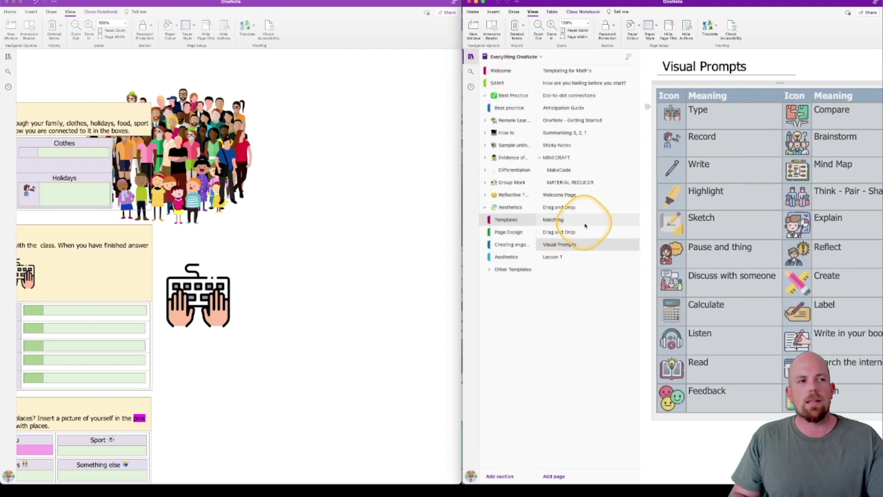
{"action": "right_click", "coordinate": [563, 247]}
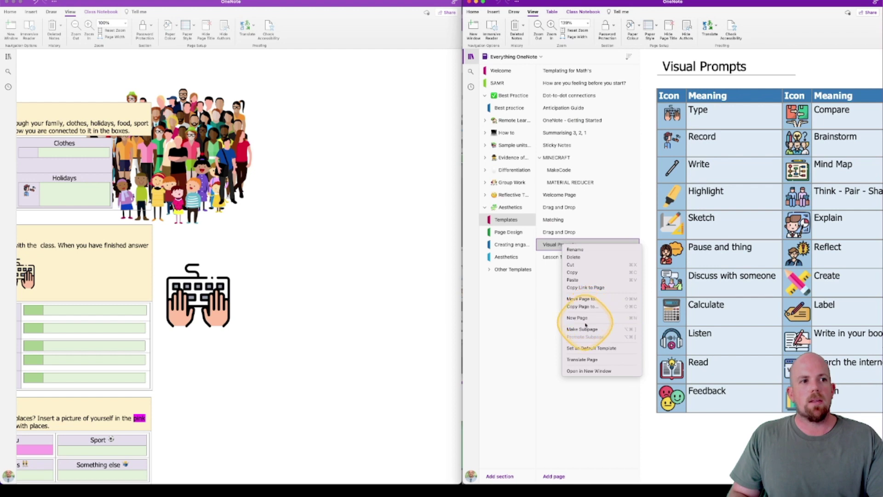
{"action": "left_click", "coordinate": [591, 288]}
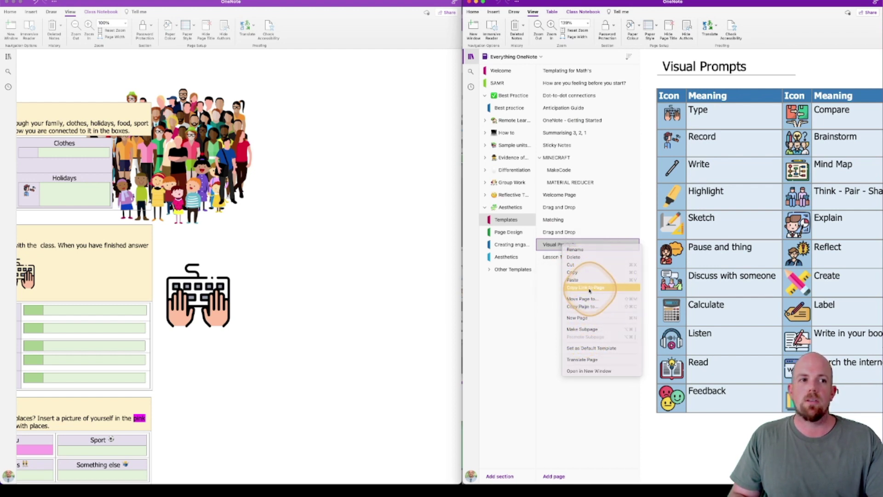
{"action": "left_click", "coordinate": [288, 88]}
{"action": "scroll", "coordinate": [286, 87], "scroll_direction": "left", "scroll_amount": 1}
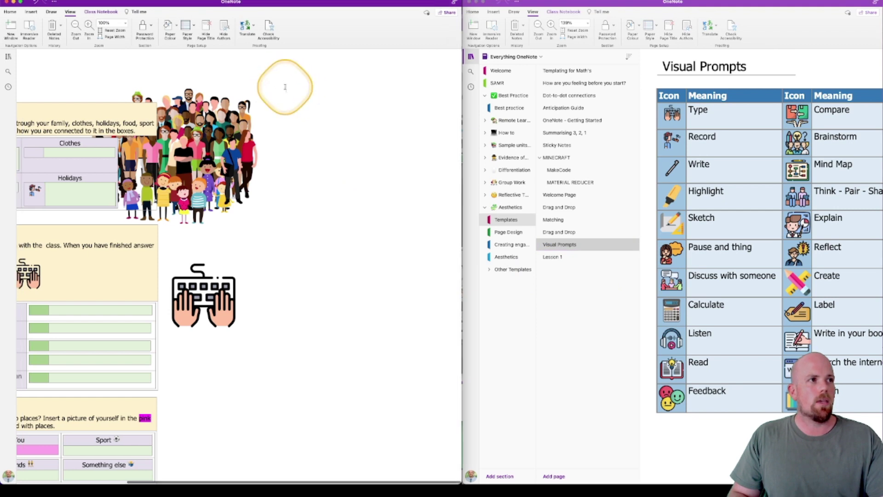
{"action": "key", "text": "super+v"}
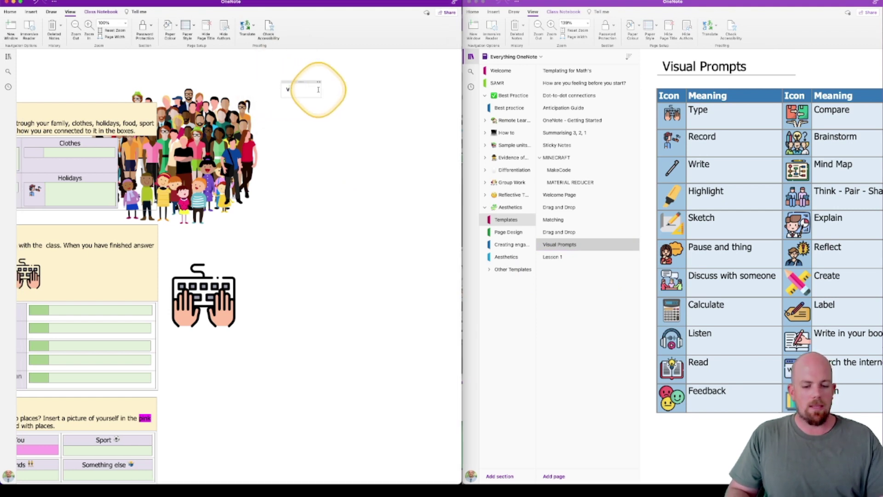
{"action": "key", "text": "super+v"}
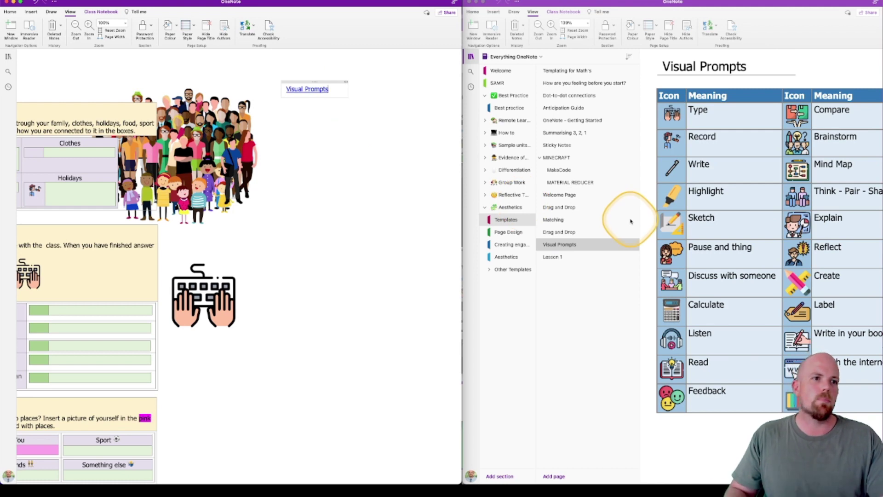
{"action": "left_click", "coordinate": [471, 56]}
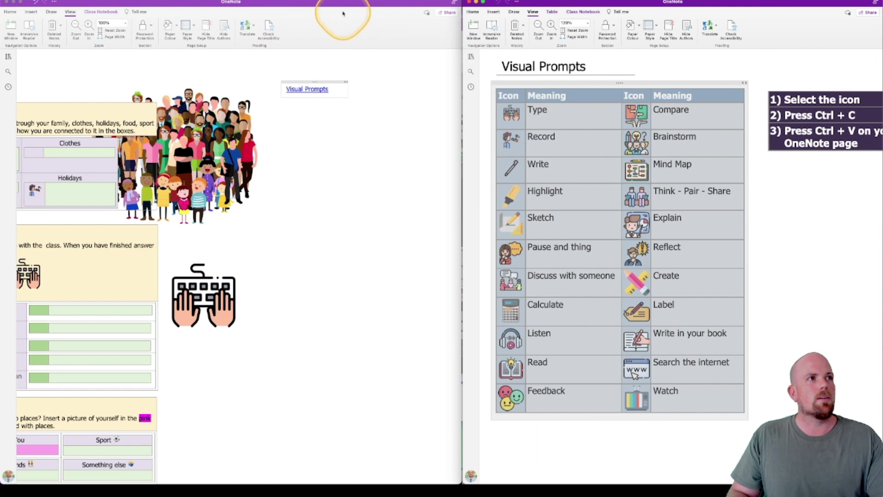
Widen the Lesson 1 window and drag the Visual Prompts link beside the Instructions/Stimulus/Answers tabs
{"action": "left_click_drag", "start_coordinate": [342, 13], "coordinate": [366, 5]}
{"action": "left_click_drag", "start_coordinate": [485, 29], "coordinate": [743, 48]}
{"action": "left_click_drag", "start_coordinate": [491, 81], "coordinate": [435, 65]}
{"action": "mouse_move", "coordinate": [593, 478]}
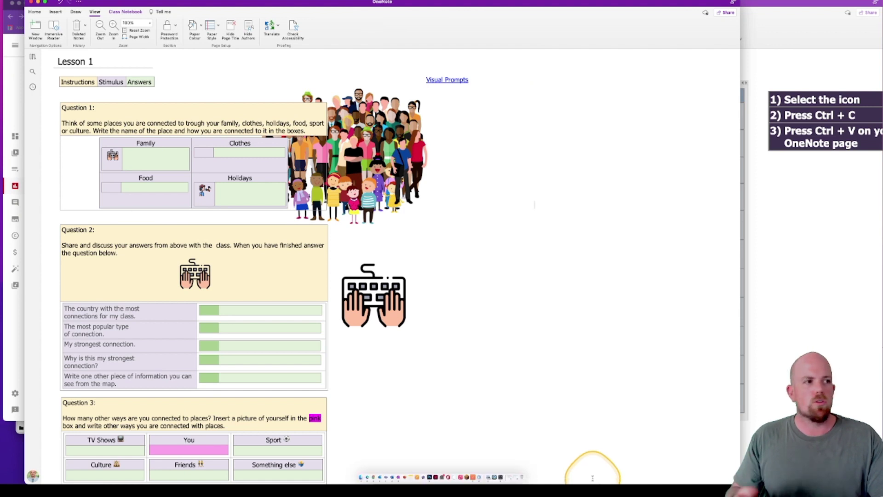
{"action": "scroll", "coordinate": [361, 305], "scroll_direction": "down", "scroll_amount": 3}
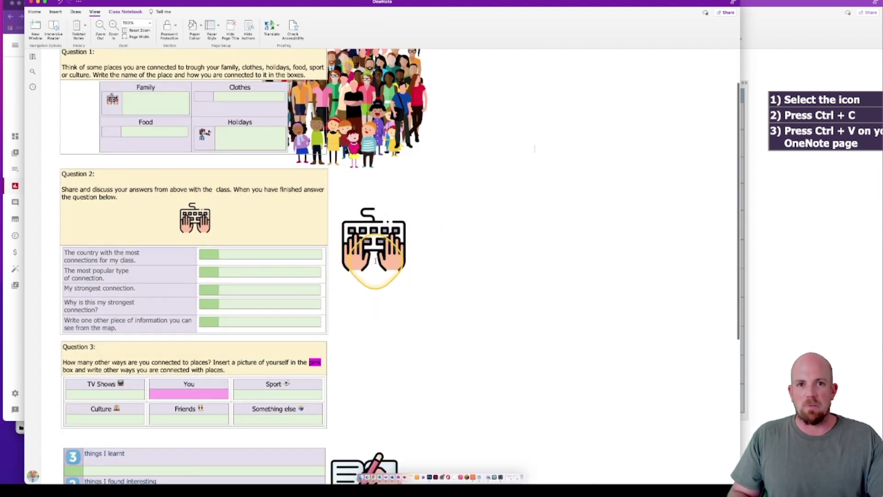
{"action": "scroll", "coordinate": [375, 261], "scroll_direction": "up", "scroll_amount": 2}
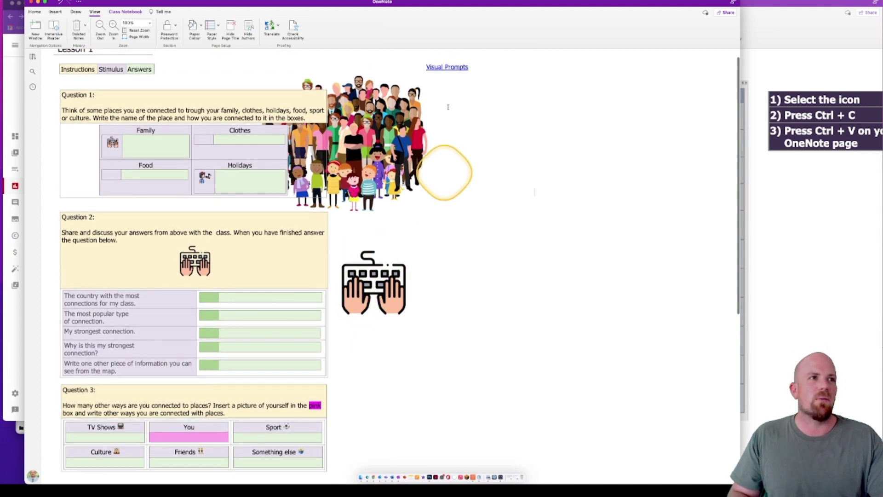
Click the Visual Prompts hyperlink on Lesson 1 to jump to the icon table page
{"action": "left_click", "coordinate": [446, 67]}
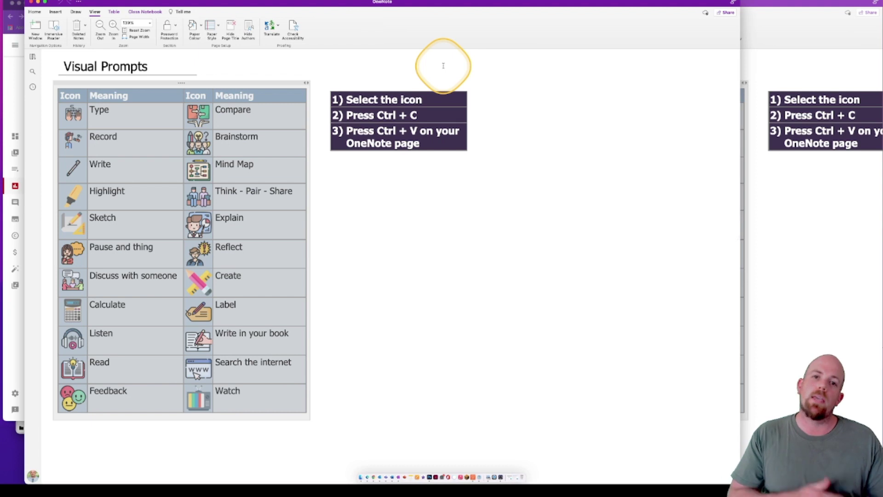